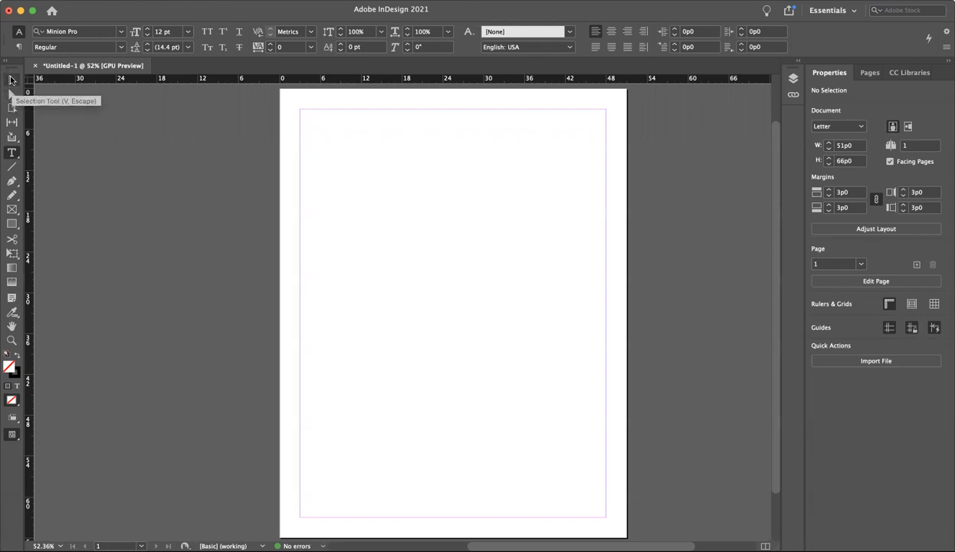
Undock the toolbox so it floats beside the page, cycle through its layouts and leave it in two columns
{"action": "left_click_drag", "start_coordinate": [10, 70], "coordinate": [158, 126]}
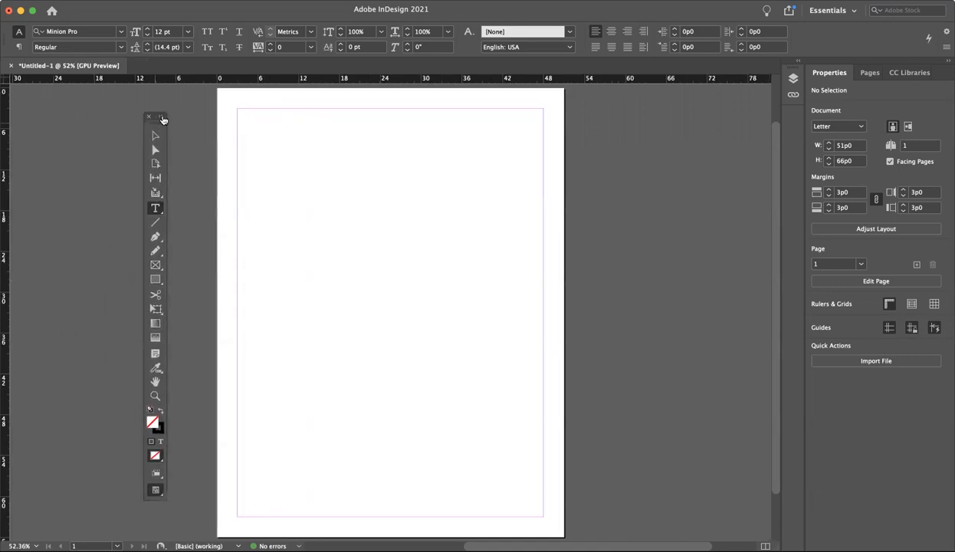
{"action": "left_click", "coordinate": [161, 117]}
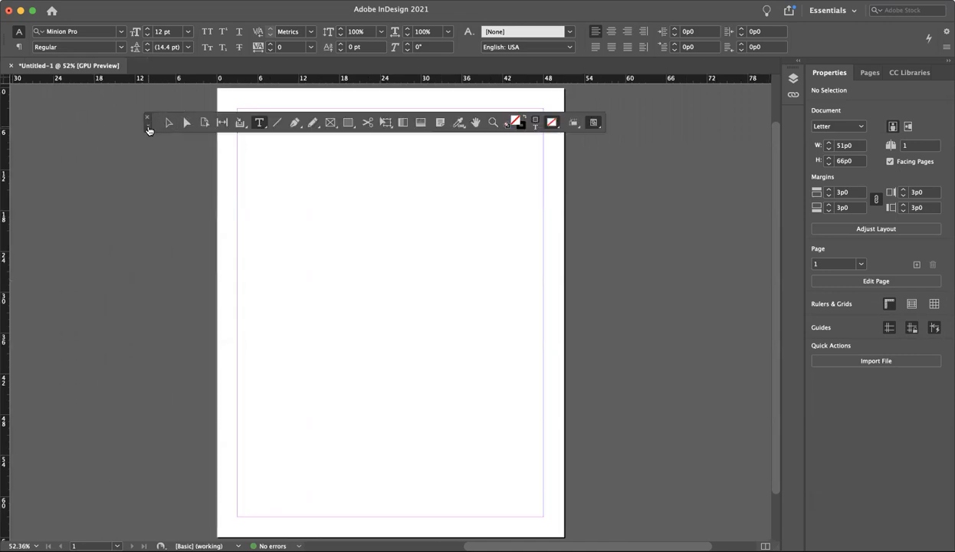
{"action": "left_click", "coordinate": [148, 128]}
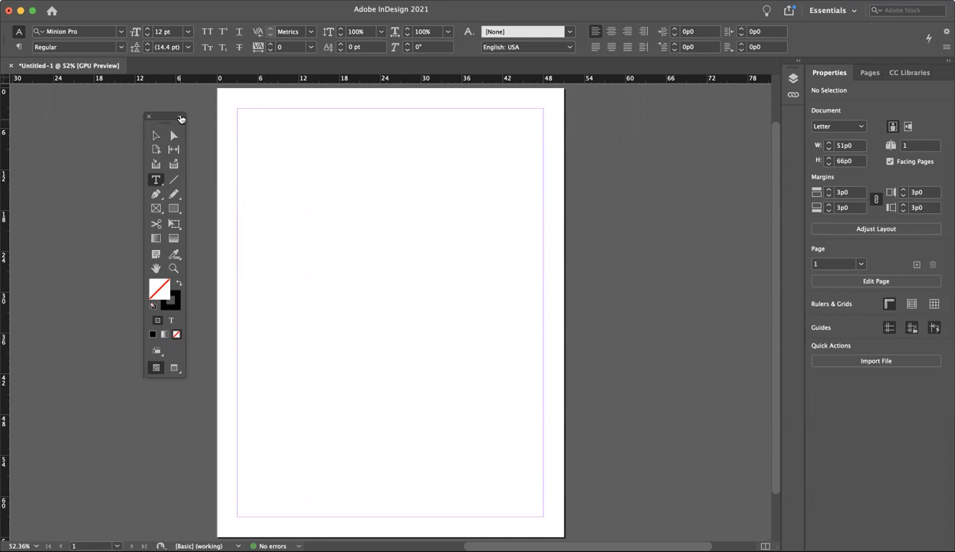
{"action": "left_click", "coordinate": [180, 119]}
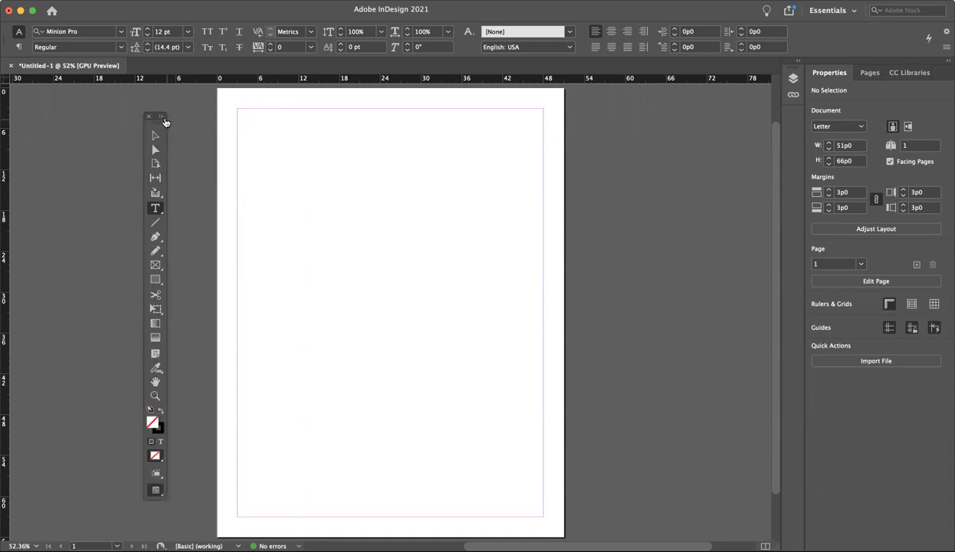
{"action": "left_click", "coordinate": [163, 118]}
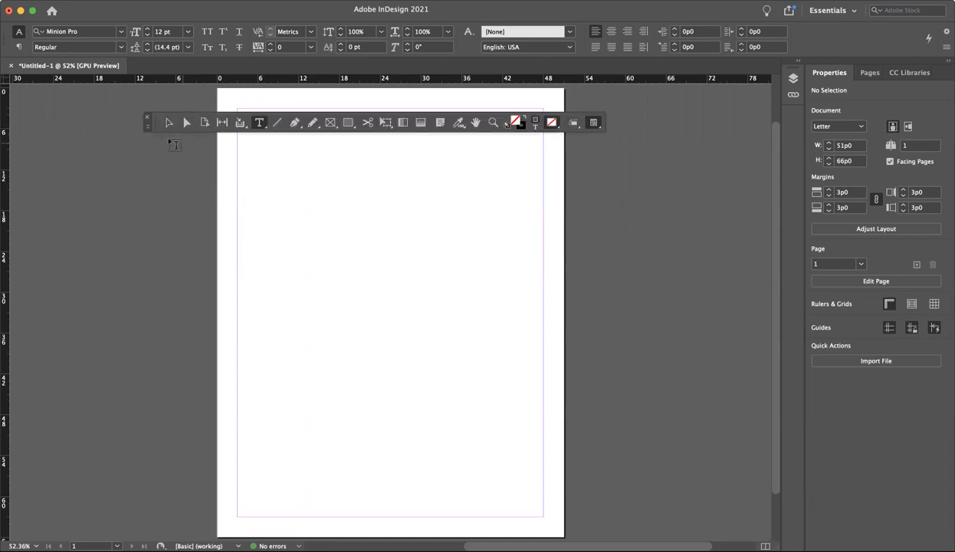
{"action": "left_click", "coordinate": [148, 128]}
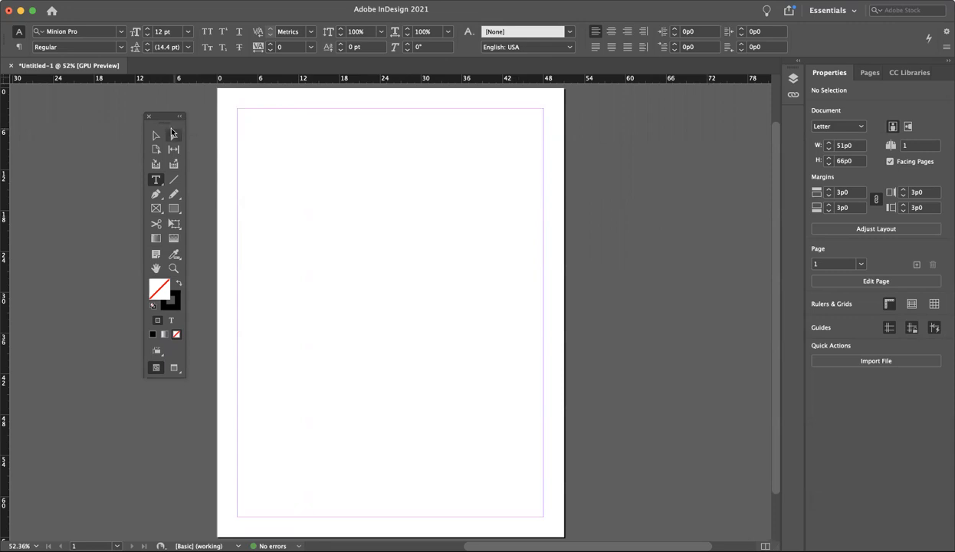
Dock the two-column toolbox at the edge of the workspace and float it beside the page again
{"action": "left_click_drag", "start_coordinate": [162, 126], "coordinate": [4, 130]}
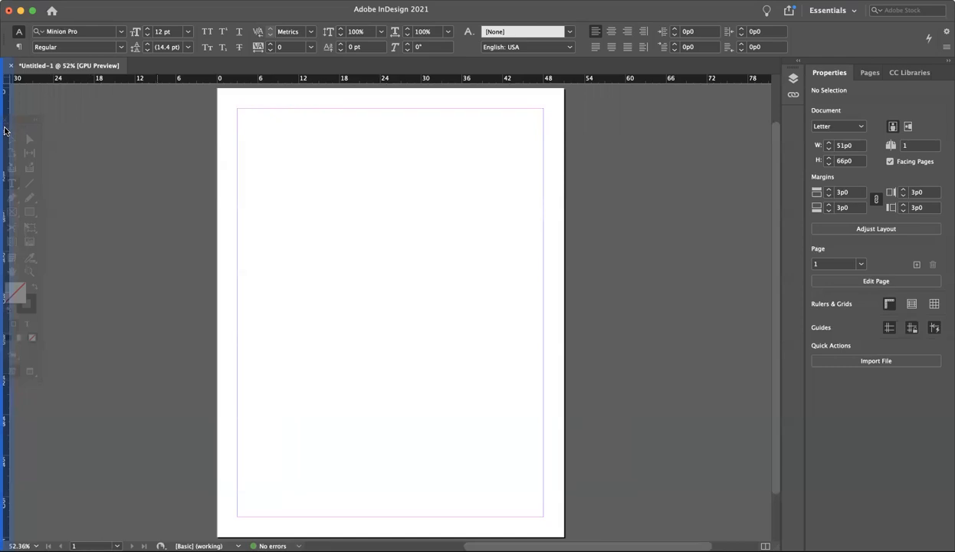
{"action": "left_click_drag", "start_coordinate": [4, 130], "coordinate": [5, 129]}
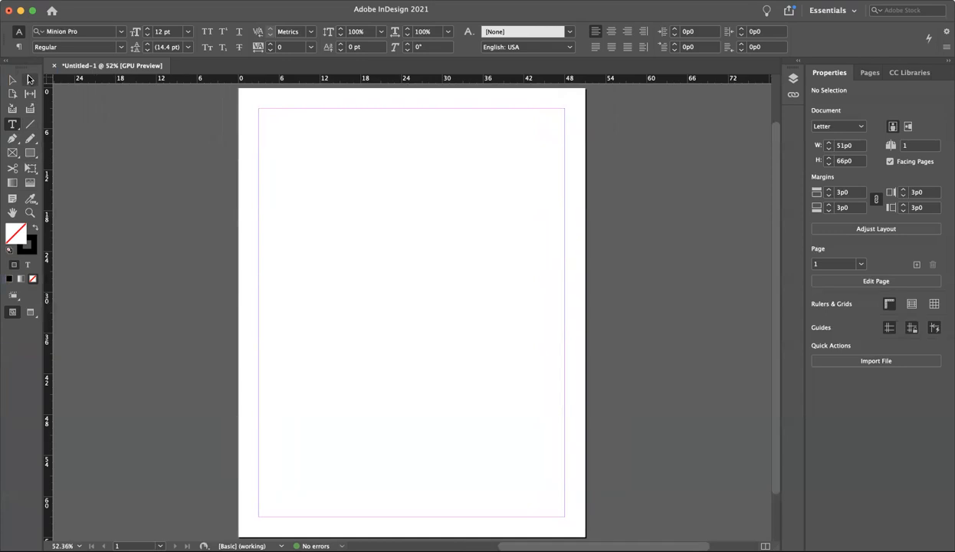
{"action": "left_click_drag", "start_coordinate": [21, 71], "coordinate": [119, 120]}
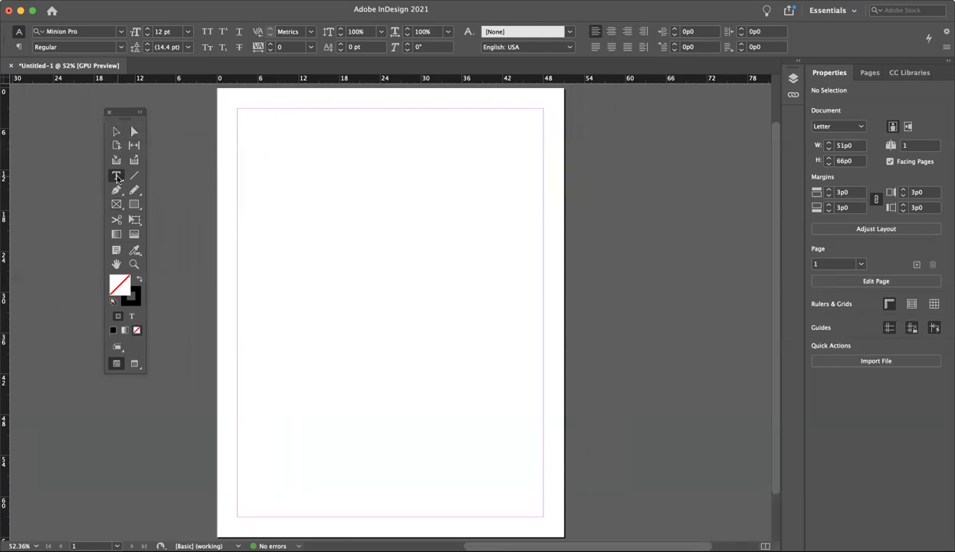
Draw a rectangle about 19p3.6 by 18p6 from the upper-left margin corner and fill it with C=100 M=0 Y=0 K=0
{"action": "left_click", "coordinate": [135, 204]}
{"action": "left_click_drag", "start_coordinate": [238, 108], "coordinate": [368, 233]}
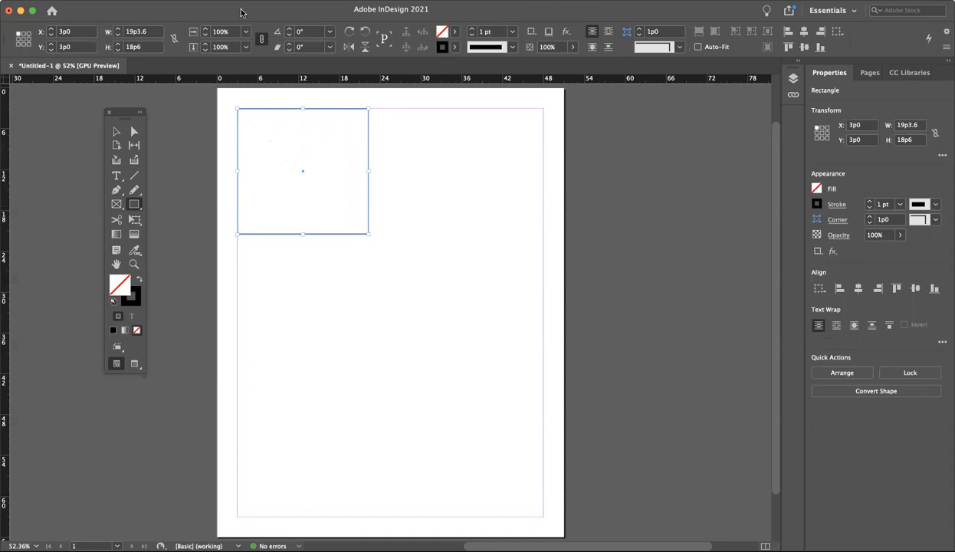
{"action": "left_click", "coordinate": [443, 32]}
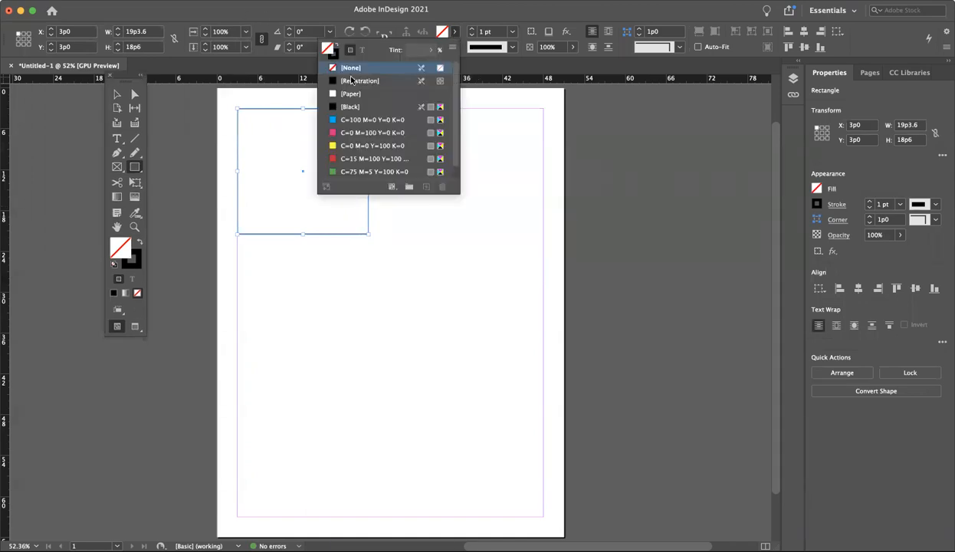
{"action": "left_click", "coordinate": [347, 119]}
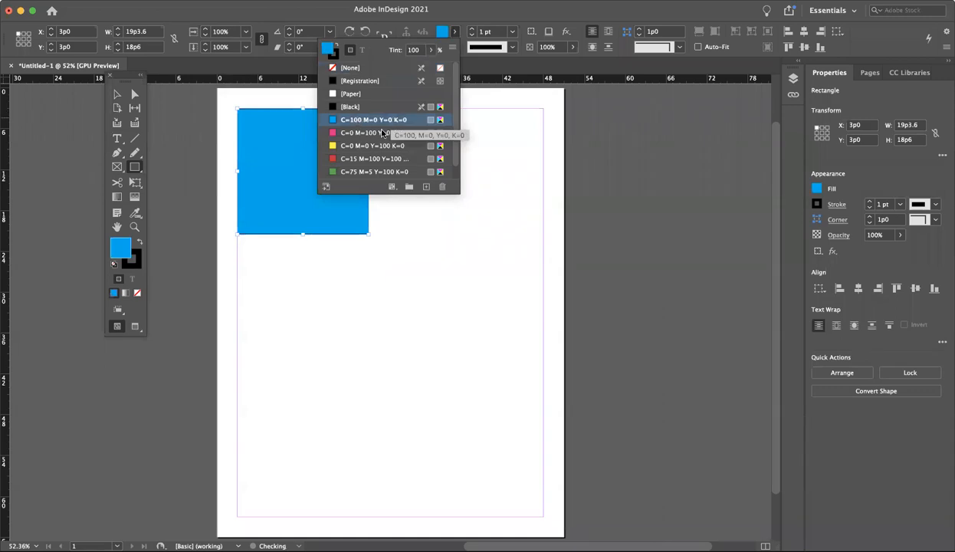
{"action": "key", "text": "super+shift+a"}
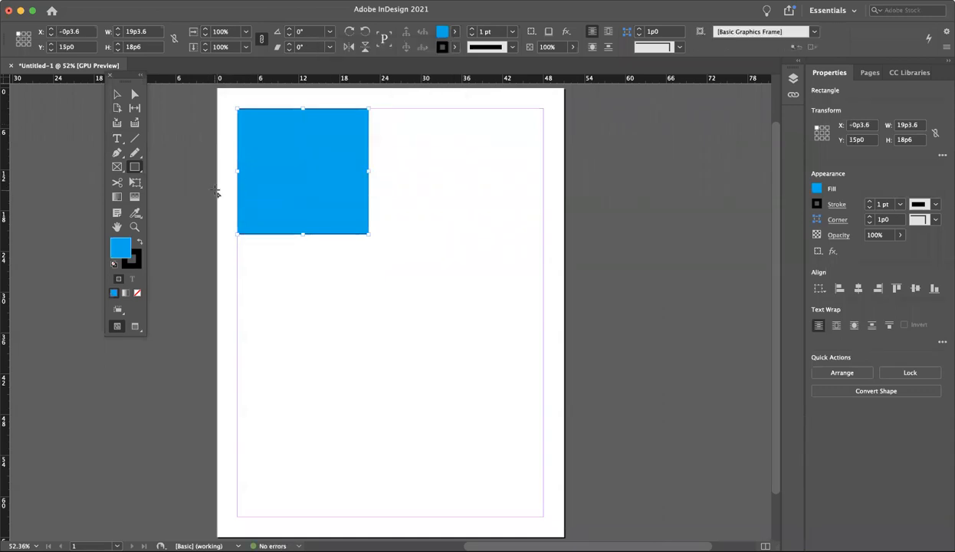
Select the blue rectangle with the Selection tool and set its stroke to None
{"action": "key", "text": "v"}
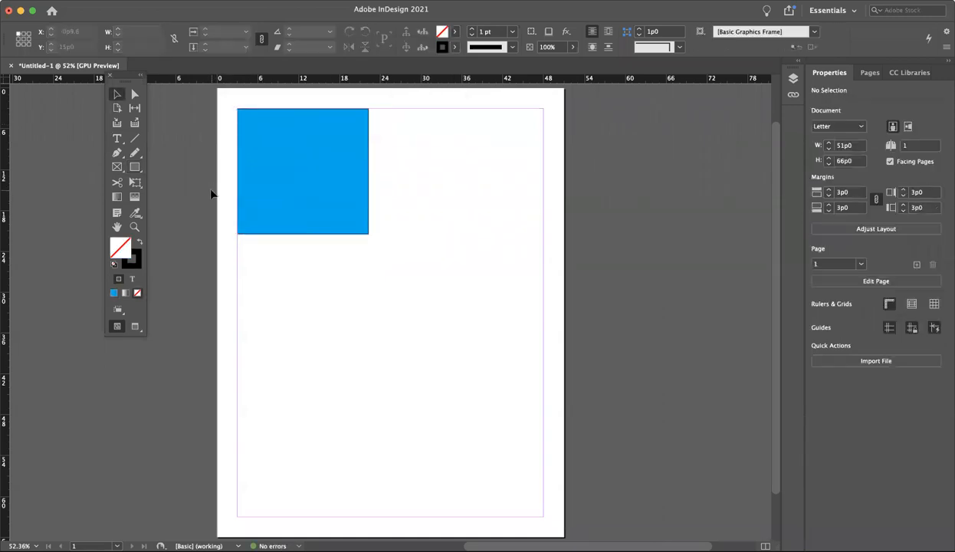
{"action": "left_click", "coordinate": [274, 170]}
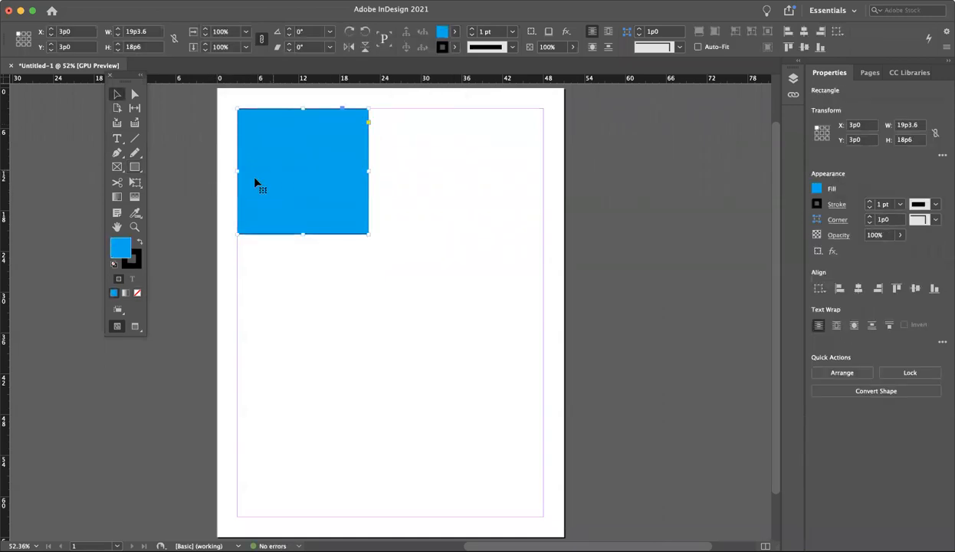
{"action": "left_click", "coordinate": [200, 190]}
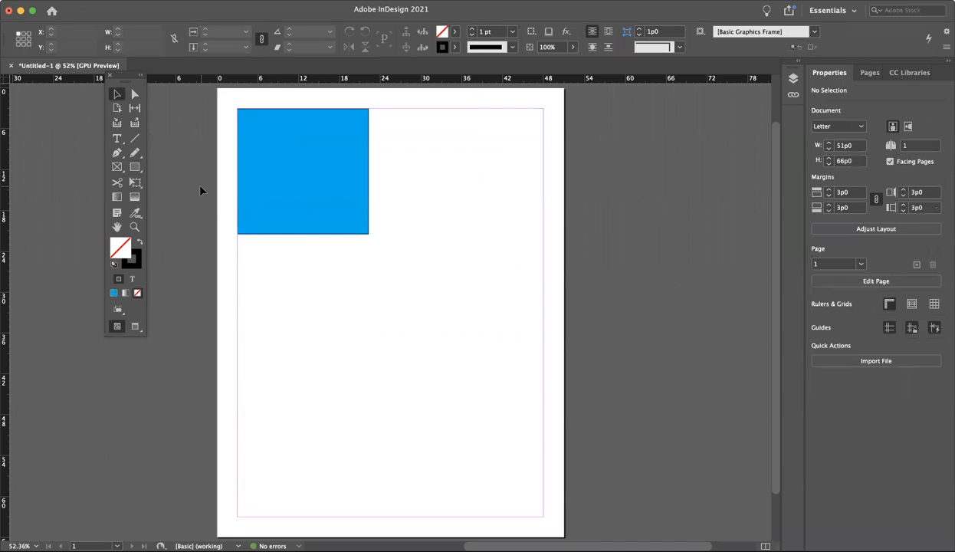
{"action": "left_click", "coordinate": [281, 157]}
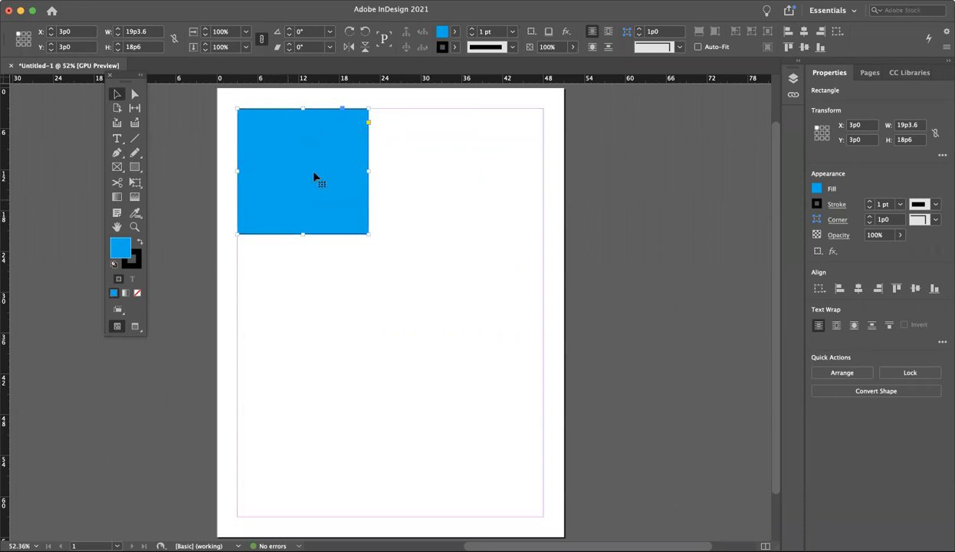
{"action": "left_click", "coordinate": [453, 50]}
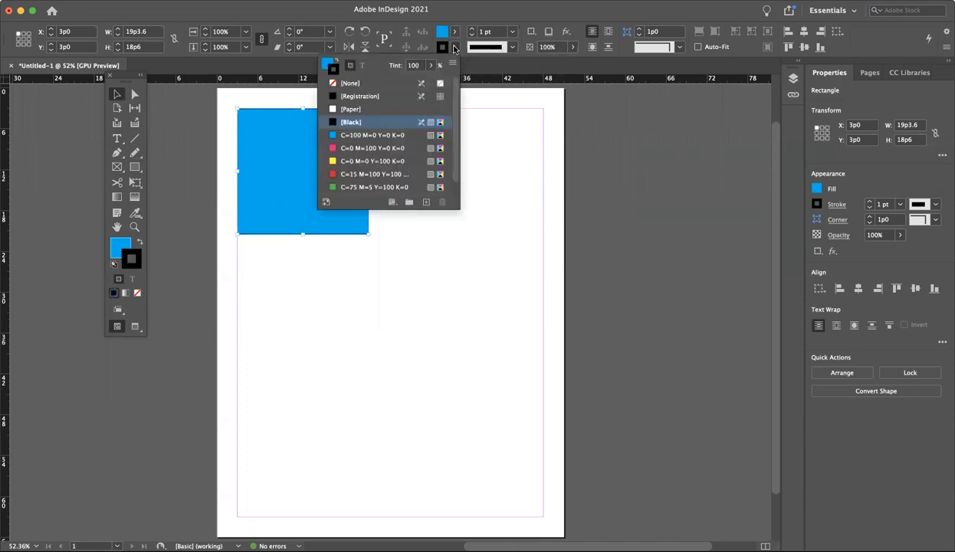
{"action": "left_click", "coordinate": [346, 83]}
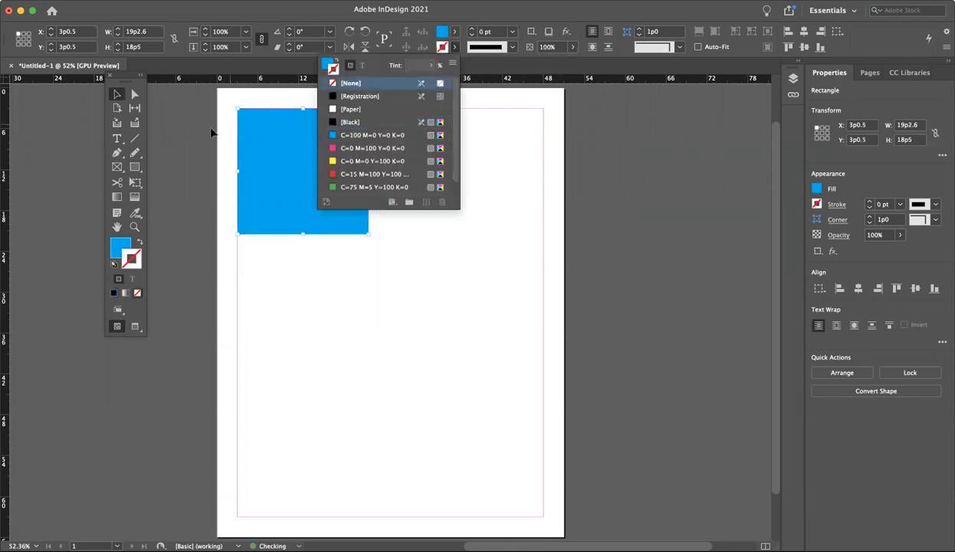
{"action": "left_click", "coordinate": [203, 136]}
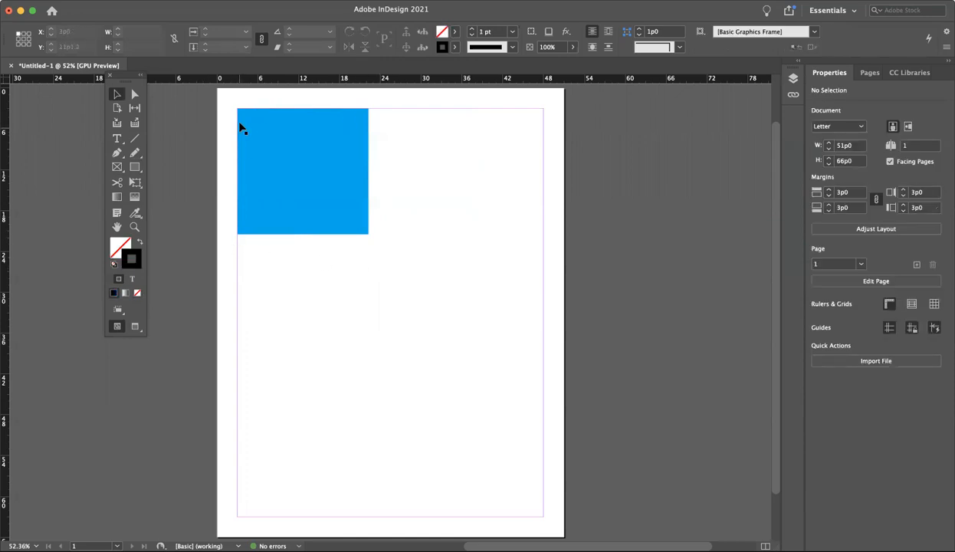
Move the blue rectangle to X 3p0, Y 3p0 and resize it to about 20p0.5 wide by 17p6 high
{"action": "left_click", "coordinate": [318, 202]}
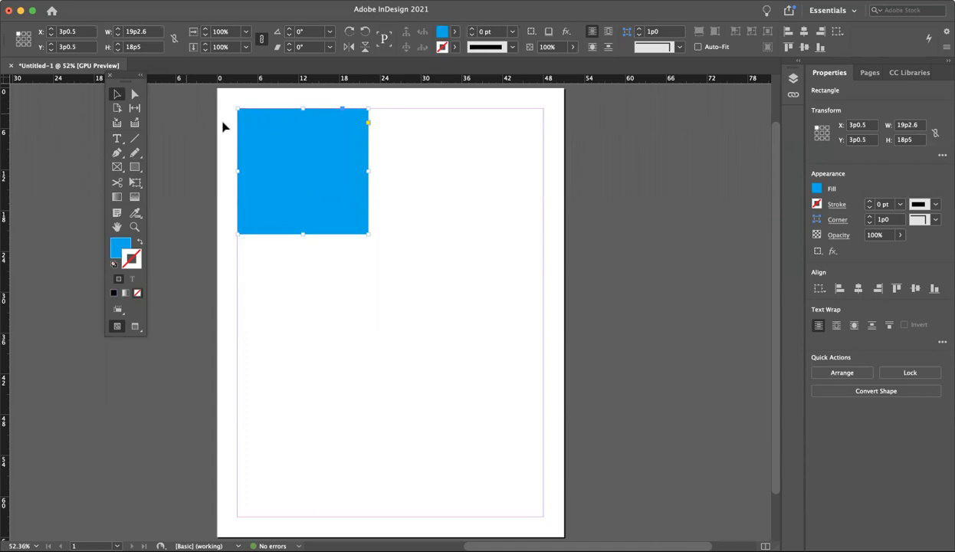
{"action": "mouse_move", "coordinate": [291, 144]}
{"action": "left_mouse_down"}
{"action": "mouse_move", "coordinate": [400, 196]}
{"action": "mouse_move", "coordinate": [324, 301]}
{"action": "mouse_move", "coordinate": [281, 152]}
{"action": "mouse_move", "coordinate": [289, 138]}
{"action": "mouse_move", "coordinate": [309, 142]}
{"action": "left_mouse_up"}
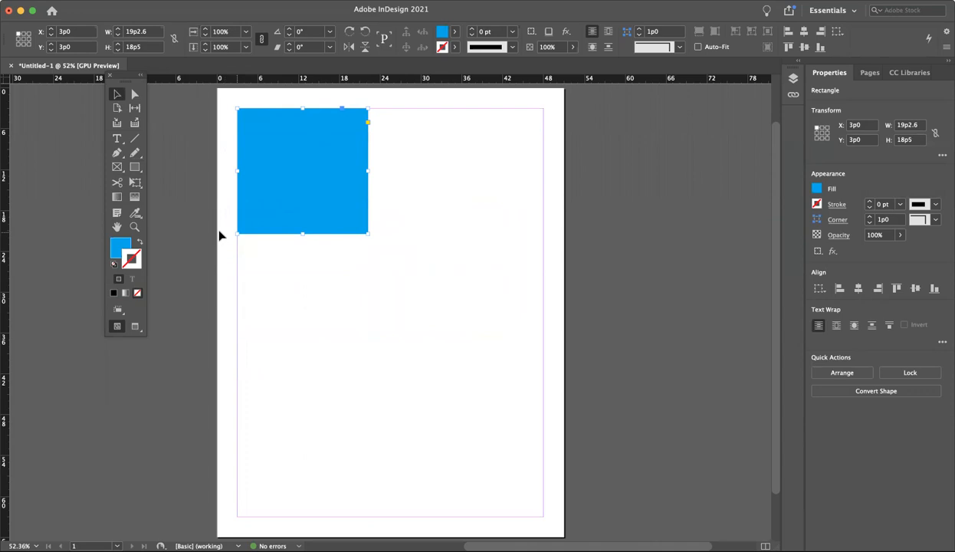
{"action": "mouse_move", "coordinate": [368, 108]}
{"action": "left_mouse_down"}
{"action": "mouse_move", "coordinate": [310, 163]}
{"action": "mouse_move", "coordinate": [367, 121]}
{"action": "mouse_move", "coordinate": [366, 108]}
{"action": "left_mouse_up"}
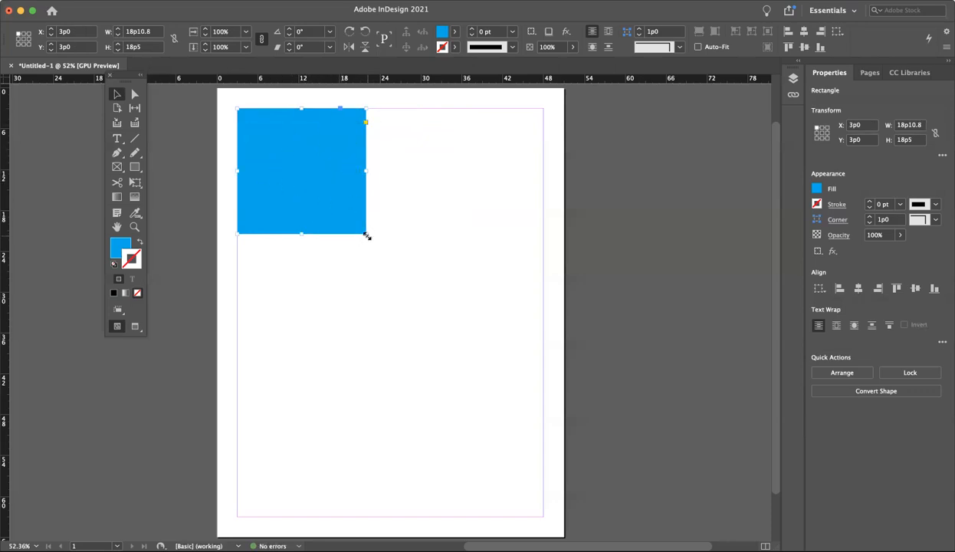
{"action": "mouse_move", "coordinate": [367, 236]}
{"action": "left_mouse_down"}
{"action": "mouse_move", "coordinate": [415, 285]}
{"action": "mouse_move", "coordinate": [373, 237]}
{"action": "left_mouse_up"}
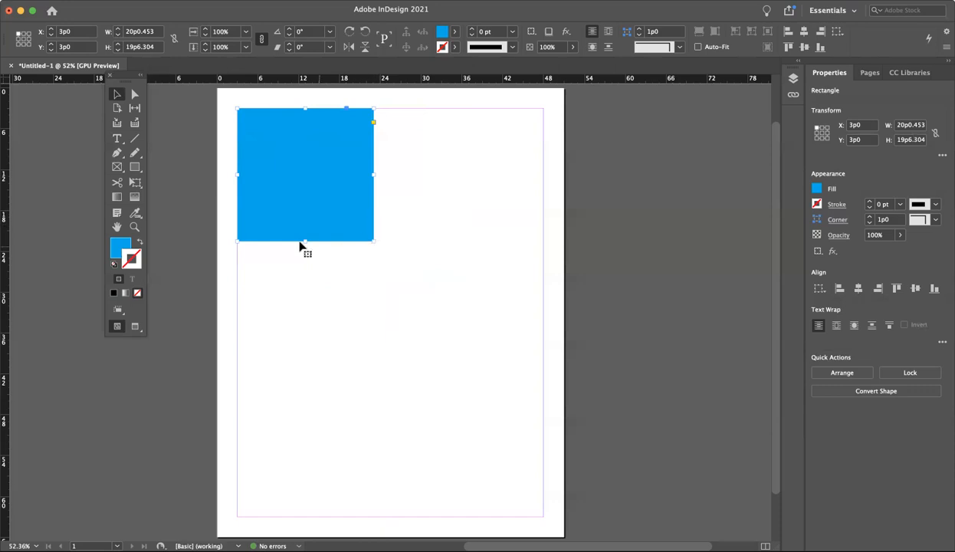
{"action": "left_click_drag", "start_coordinate": [303, 241], "coordinate": [305, 227]}
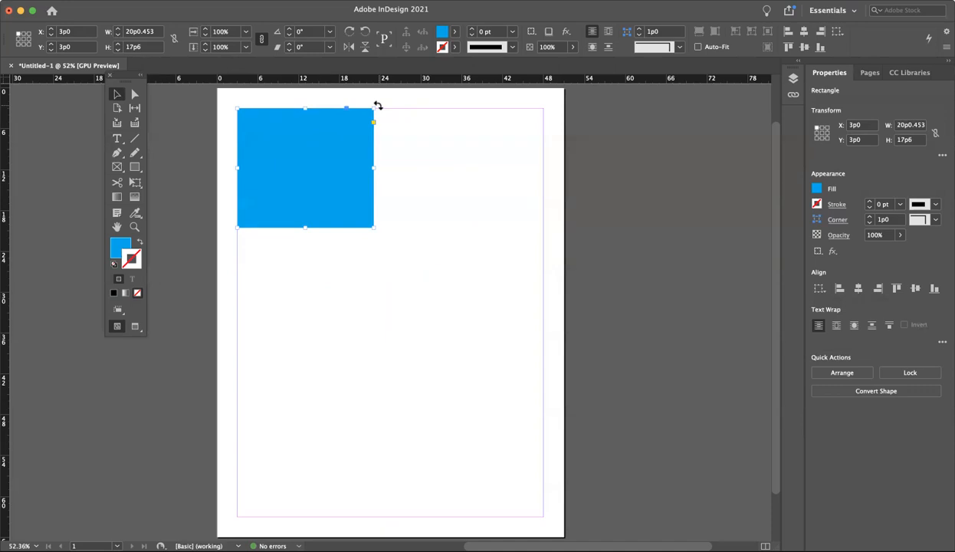
{"action": "mouse_move", "coordinate": [377, 105]}
{"action": "left_mouse_down"}
{"action": "mouse_move", "coordinate": [396, 179]}
{"action": "mouse_move", "coordinate": [407, 145]}
{"action": "mouse_move", "coordinate": [403, 177]}
{"action": "mouse_move", "coordinate": [370, 230]}
{"action": "mouse_move", "coordinate": [346, 230]}
{"action": "mouse_move", "coordinate": [361, 231]}
{"action": "mouse_move", "coordinate": [385, 205]}
{"action": "mouse_move", "coordinate": [386, 149]}
{"action": "mouse_move", "coordinate": [373, 123]}
{"action": "left_mouse_up"}
{"action": "scroll", "coordinate": [372, 123], "scroll_direction": "up", "scroll_amount": 2}
{"action": "scroll", "coordinate": [372, 123], "scroll_direction": "down", "scroll_amount": 2}
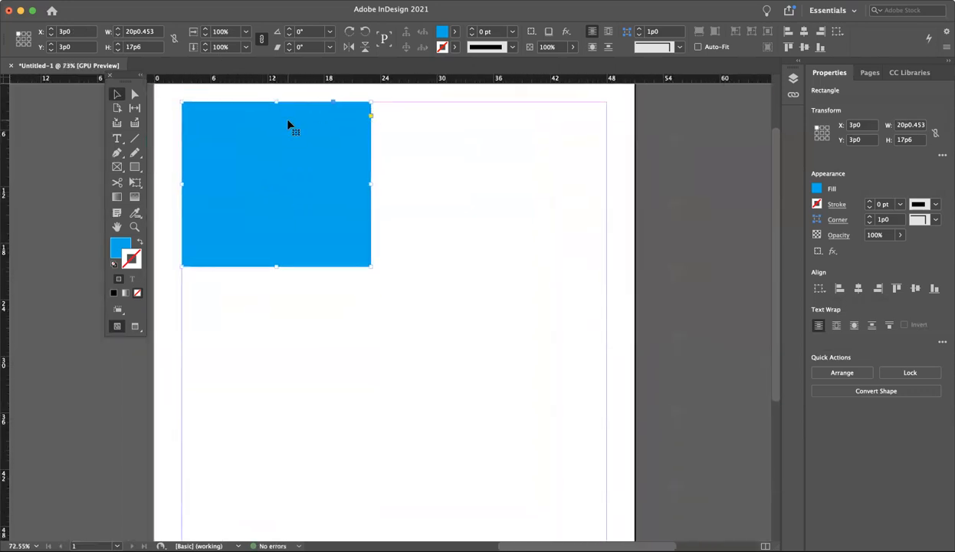
{"action": "scroll", "coordinate": [300, 120], "scroll_direction": "up", "scroll_amount": 1}
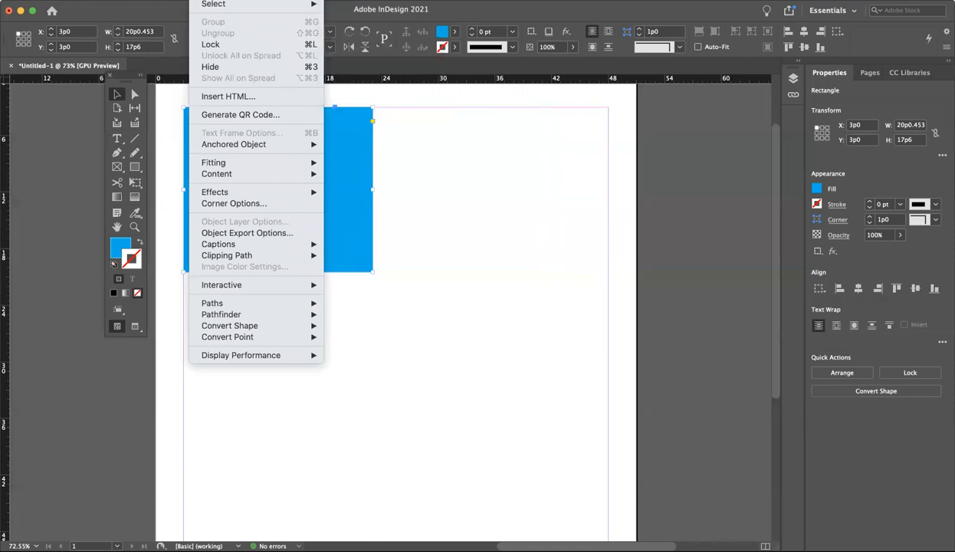
{"action": "key", "text": "Escape"}
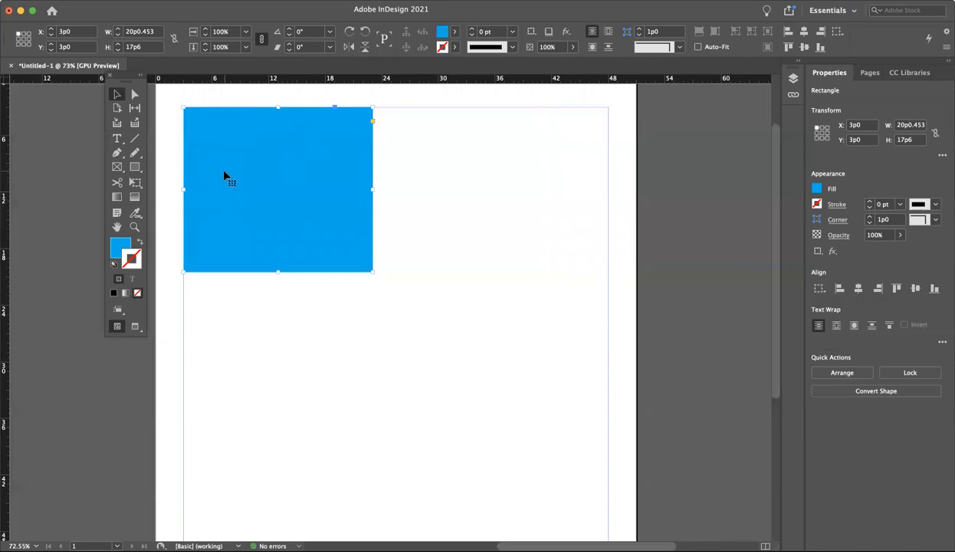
Move the blue rectangle's upper-right anchor point inward along the top margin to about X 17p7.2 with the Direct Selection tool
{"action": "left_click", "coordinate": [134, 95]}
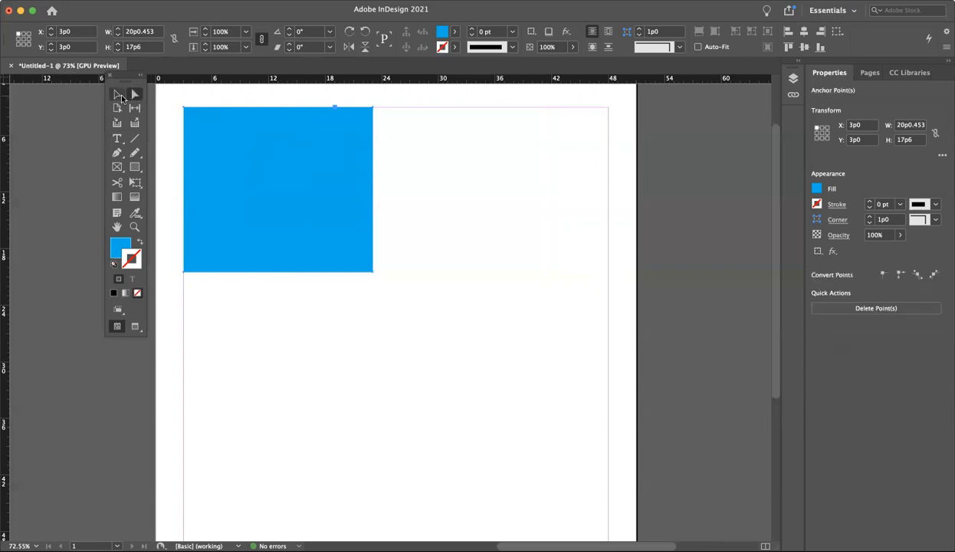
{"action": "left_click", "coordinate": [116, 94]}
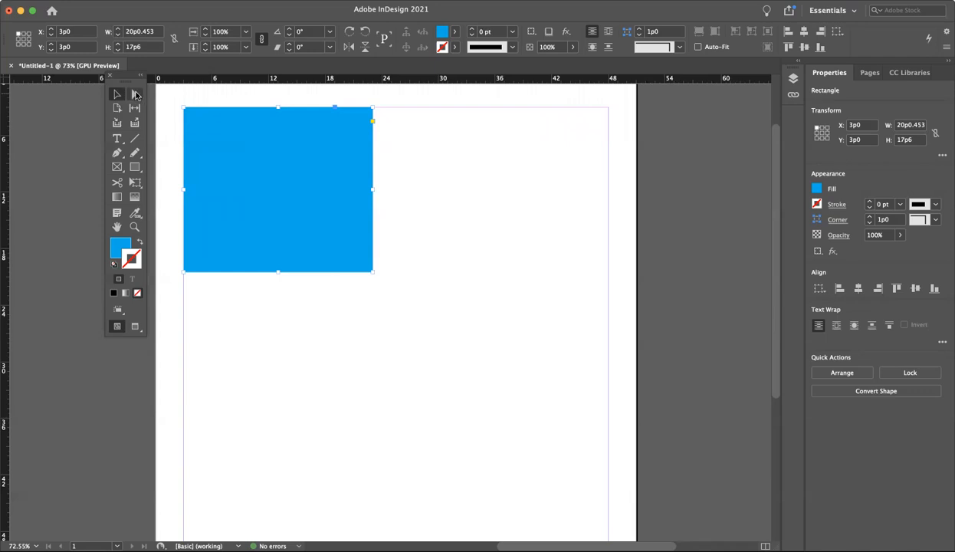
{"action": "left_click", "coordinate": [135, 94]}
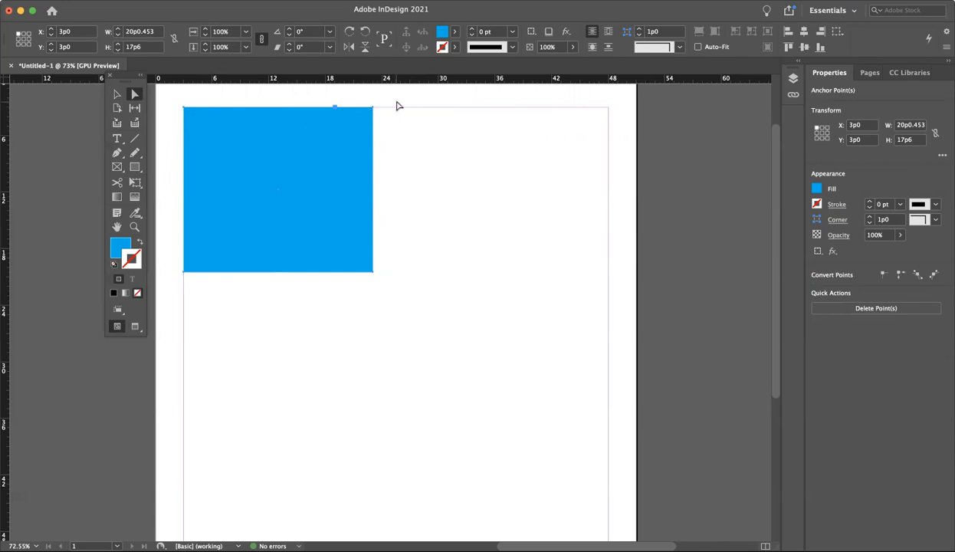
{"action": "left_click", "coordinate": [405, 103]}
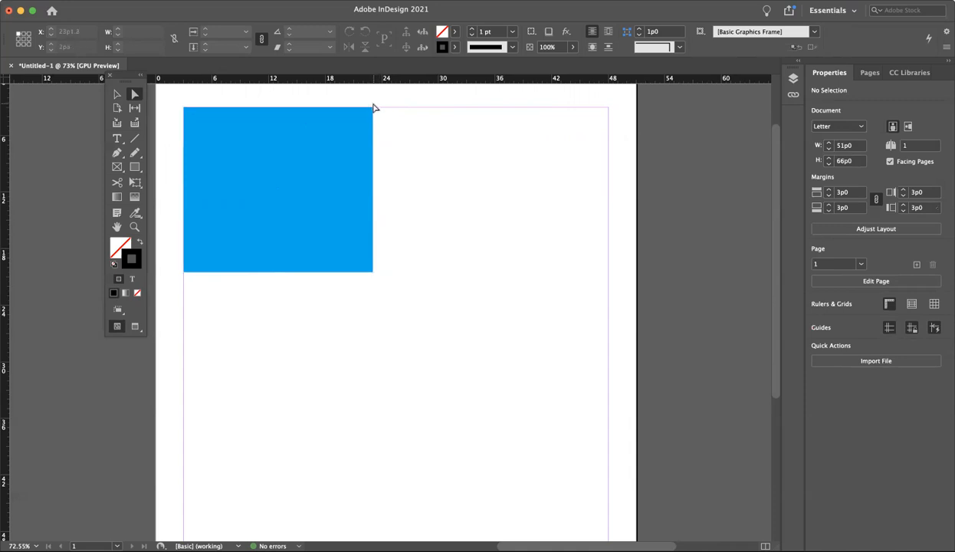
{"action": "left_click_drag", "start_coordinate": [374, 111], "coordinate": [316, 108]}
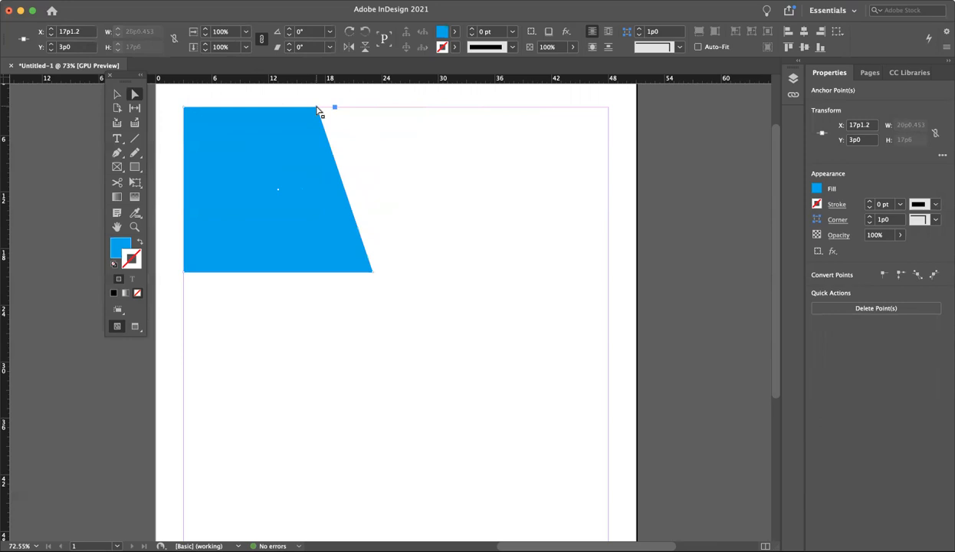
{"action": "left_click_drag", "start_coordinate": [319, 111], "coordinate": [297, 113]}
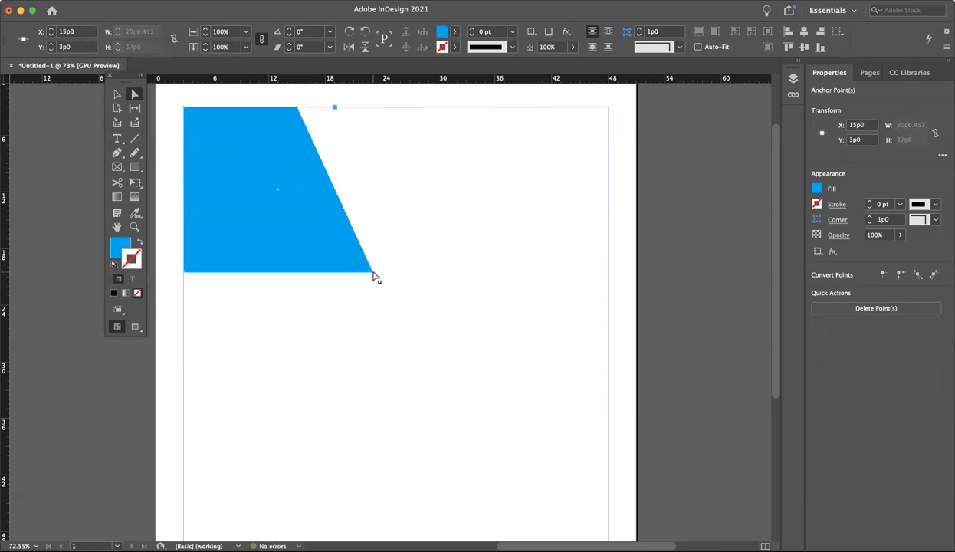
{"action": "left_click_drag", "start_coordinate": [299, 111], "coordinate": [322, 108]}
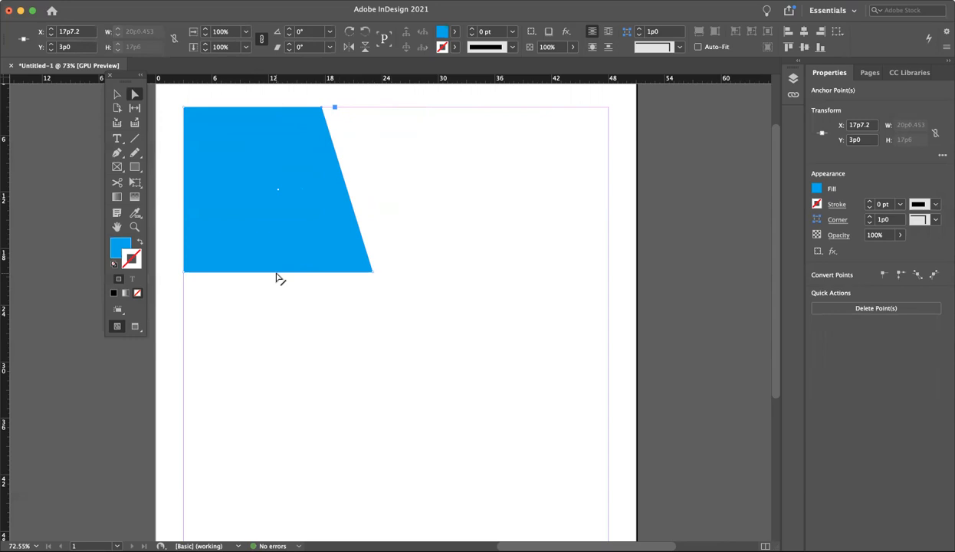
Pull the blue shape's bottom edge down with the Direct Selection tool to a height of about 19p2.4, then deselect the shape
{"action": "mouse_move", "coordinate": [277, 277]}
{"action": "left_mouse_down"}
{"action": "mouse_move", "coordinate": [377, 247]}
{"action": "mouse_move", "coordinate": [413, 199]}
{"action": "mouse_move", "coordinate": [269, 427]}
{"action": "mouse_move", "coordinate": [122, 353]}
{"action": "mouse_move", "coordinate": [269, 375]}
{"action": "mouse_move", "coordinate": [456, 283]}
{"action": "mouse_move", "coordinate": [322, 275]}
{"action": "mouse_move", "coordinate": [278, 291]}
{"action": "left_mouse_up"}
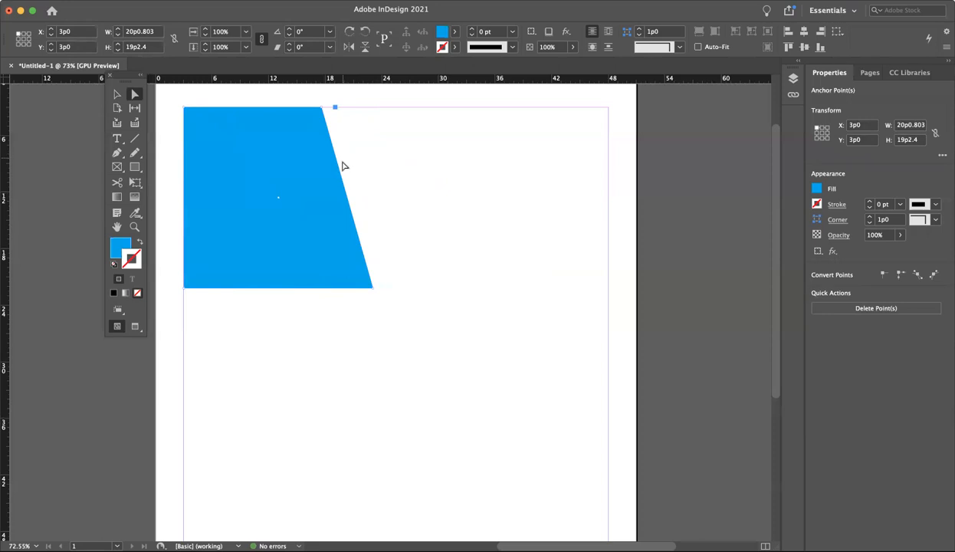
{"action": "mouse_move", "coordinate": [340, 177]}
{"action": "left_mouse_down"}
{"action": "mouse_move", "coordinate": [433, 194]}
{"action": "mouse_move", "coordinate": [452, 258]}
{"action": "mouse_move", "coordinate": [395, 164]}
{"action": "mouse_move", "coordinate": [341, 176]}
{"action": "left_mouse_up"}
{"action": "left_click", "coordinate": [294, 101]}
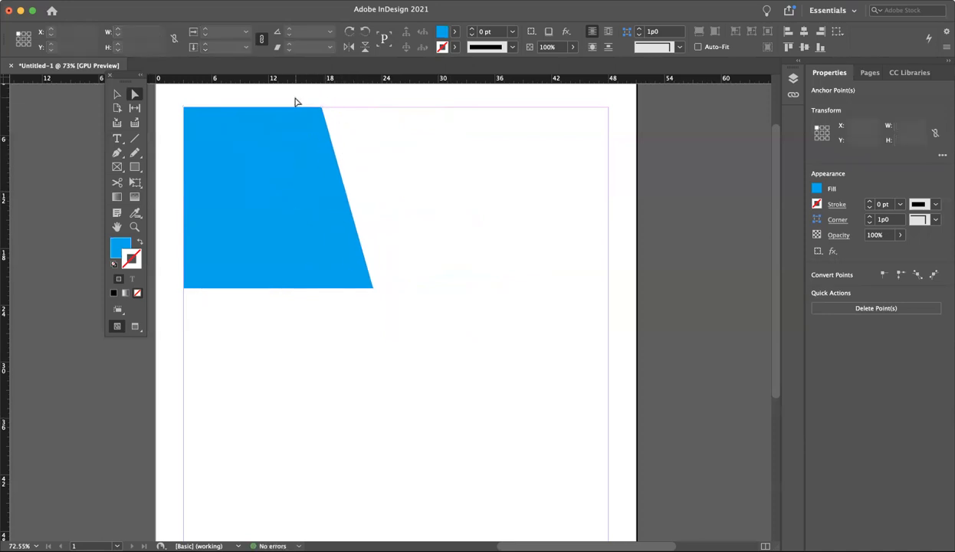
Draw a text frame about 29p0 by 19p2.4 from X 19p0, Y 3p0 to the right margin and fill it with placeholder text
{"action": "left_click", "coordinate": [116, 138]}
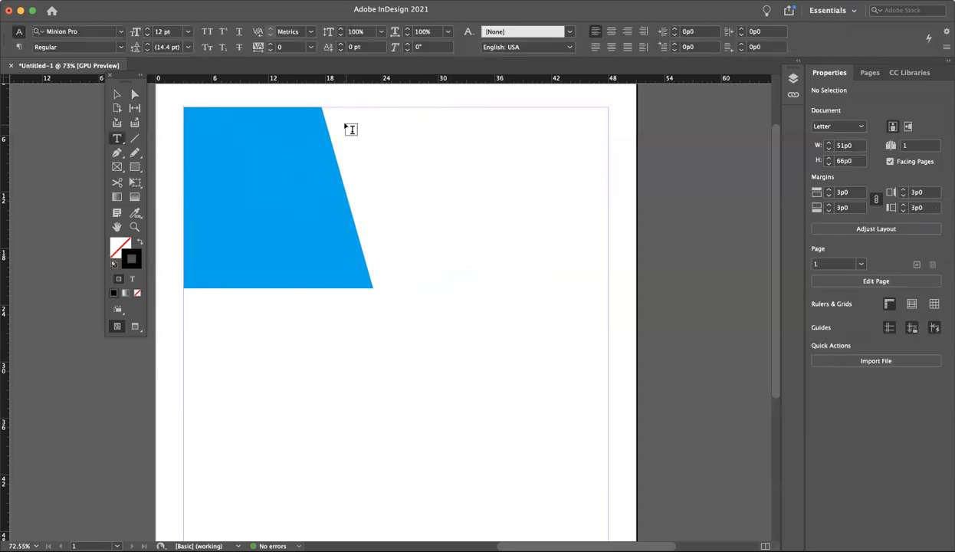
{"action": "left_click_drag", "start_coordinate": [335, 108], "coordinate": [608, 286]}
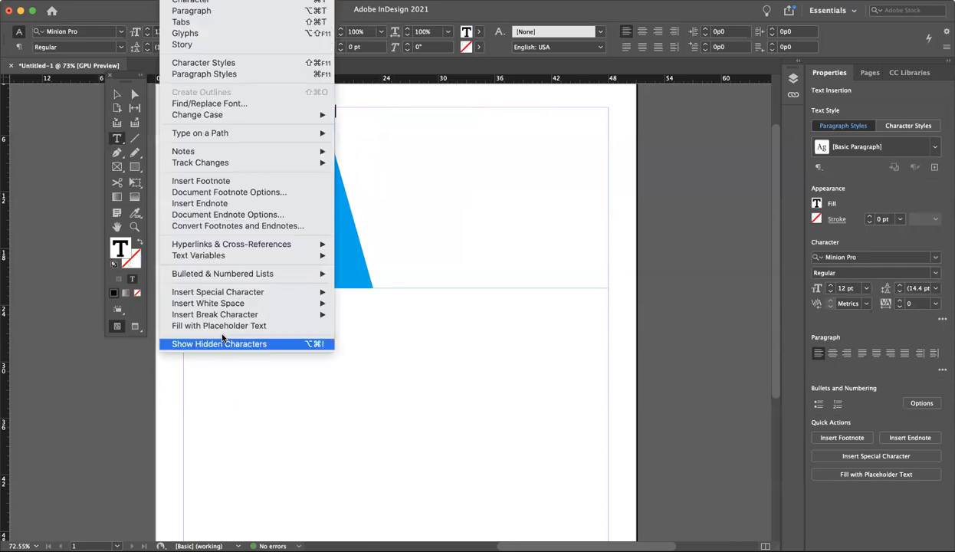
{"action": "left_click", "coordinate": [224, 324]}
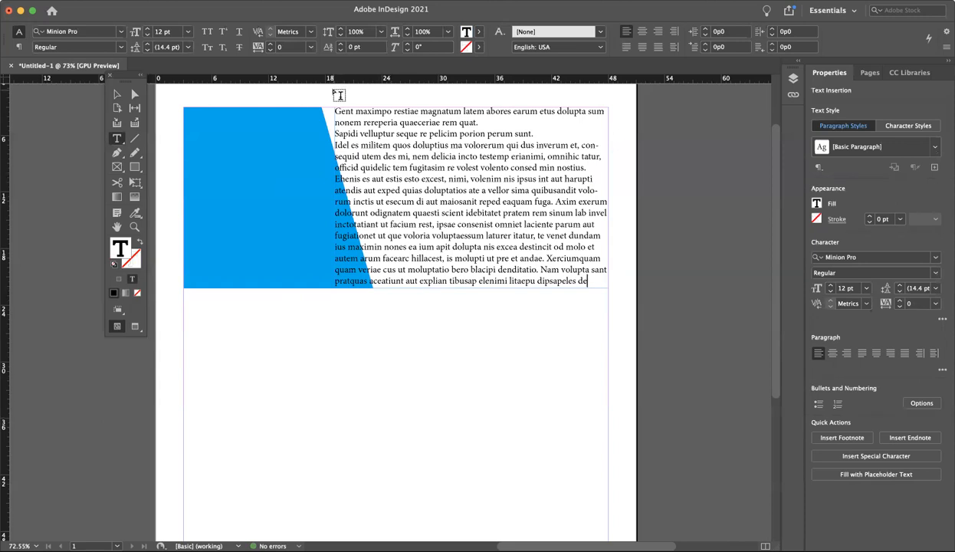
Move the text frame's lower-left anchor point horizontally to about X 24p4.8 with the Direct Selection tool, paralleling the blue shape's slanted edge
{"action": "left_click", "coordinate": [135, 94]}
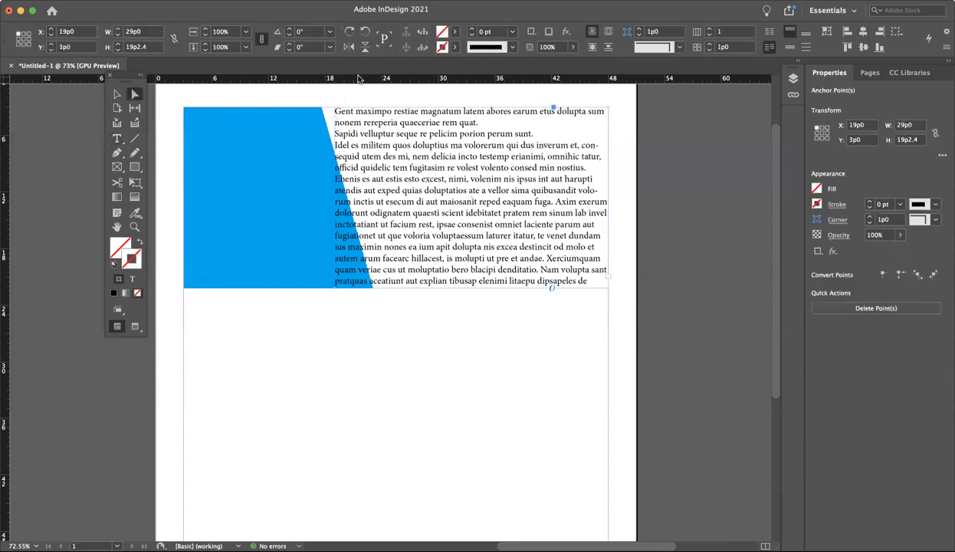
{"action": "left_click", "coordinate": [325, 97]}
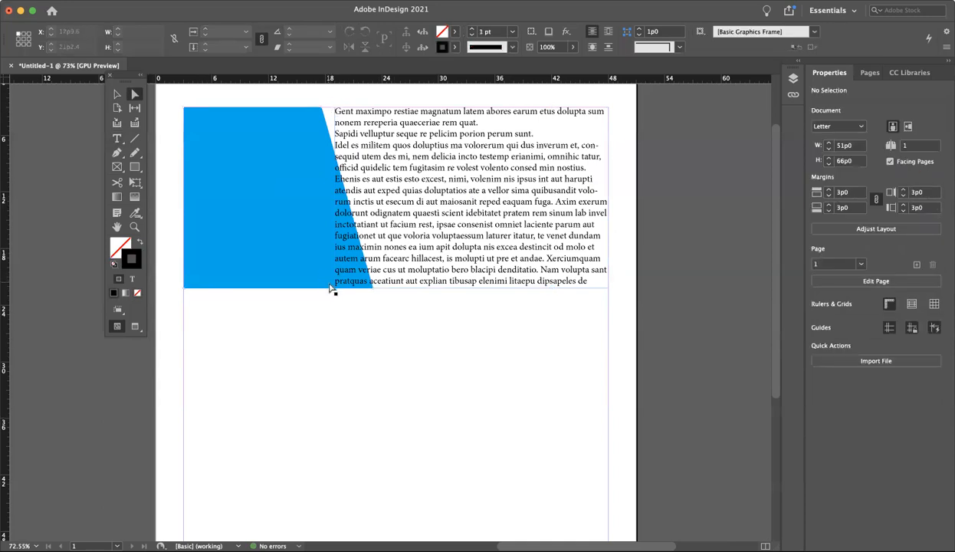
{"action": "left_click_drag", "start_coordinate": [337, 292], "coordinate": [386, 292]}
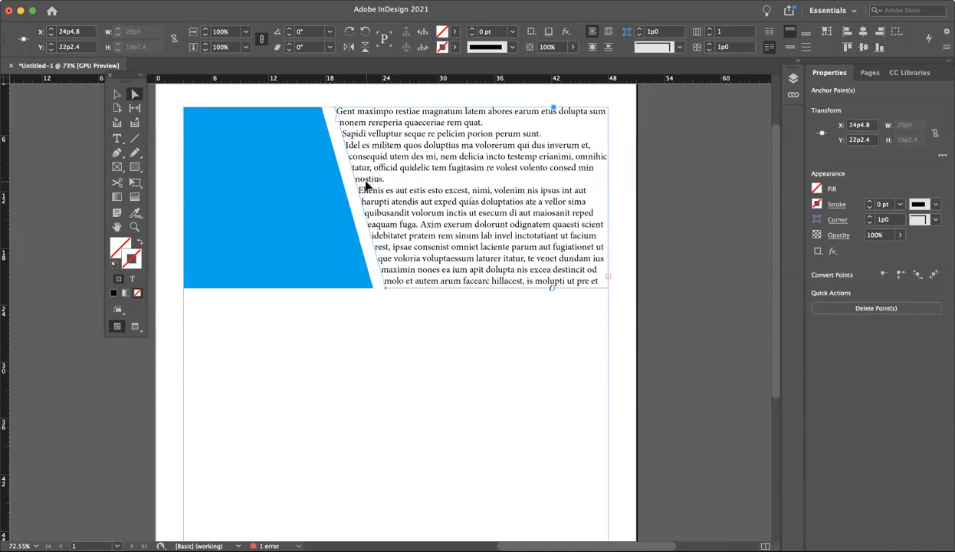
{"action": "left_click", "coordinate": [268, 370]}
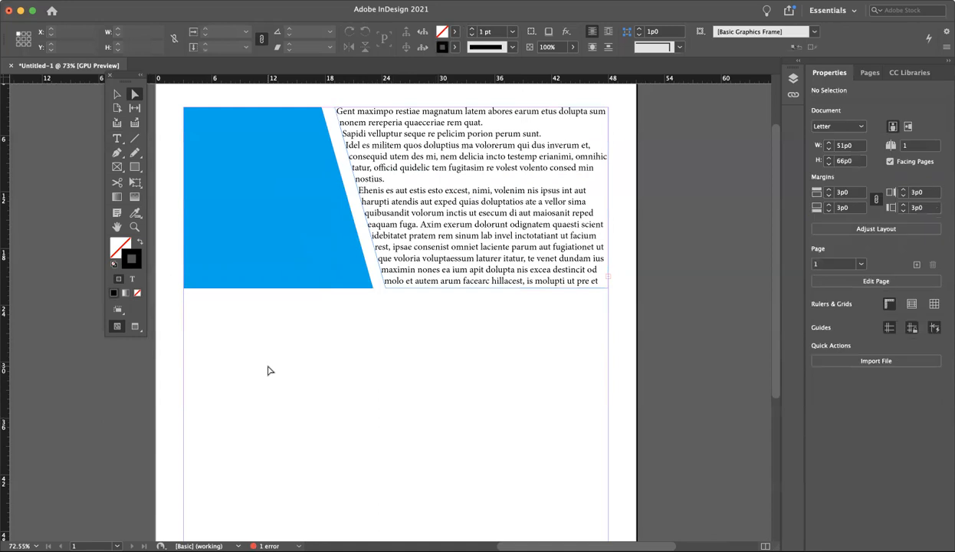